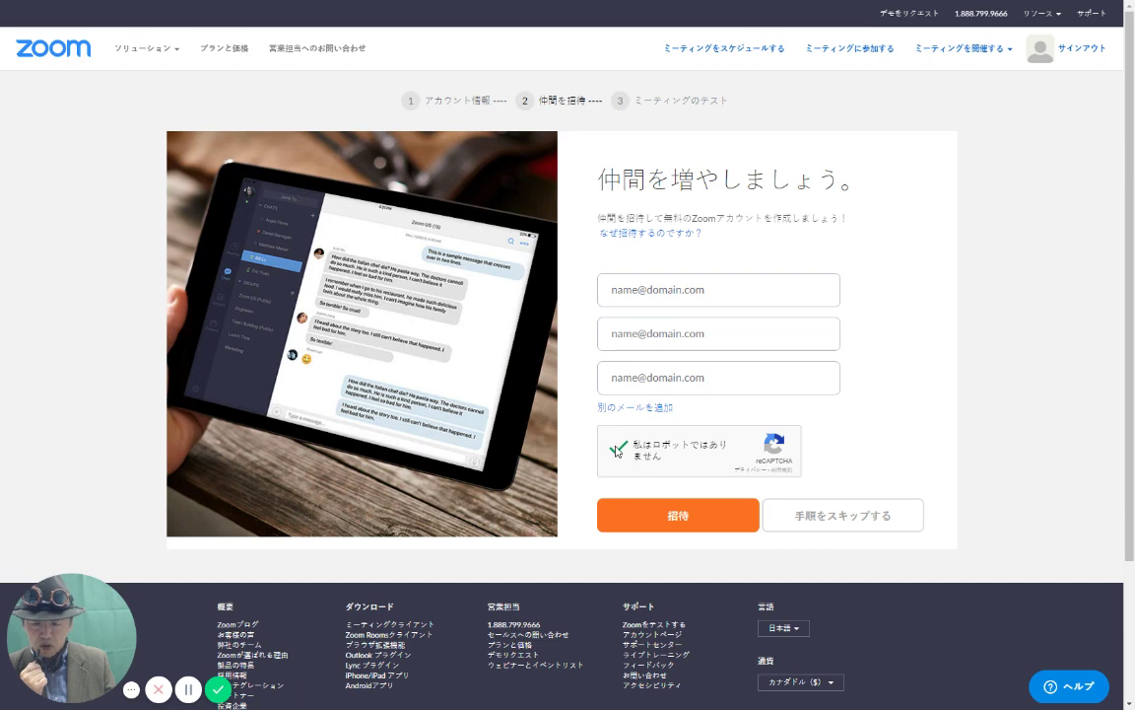
Skip inviting colleagues during account setup and start the test Zoom meeting.
click(816, 515)
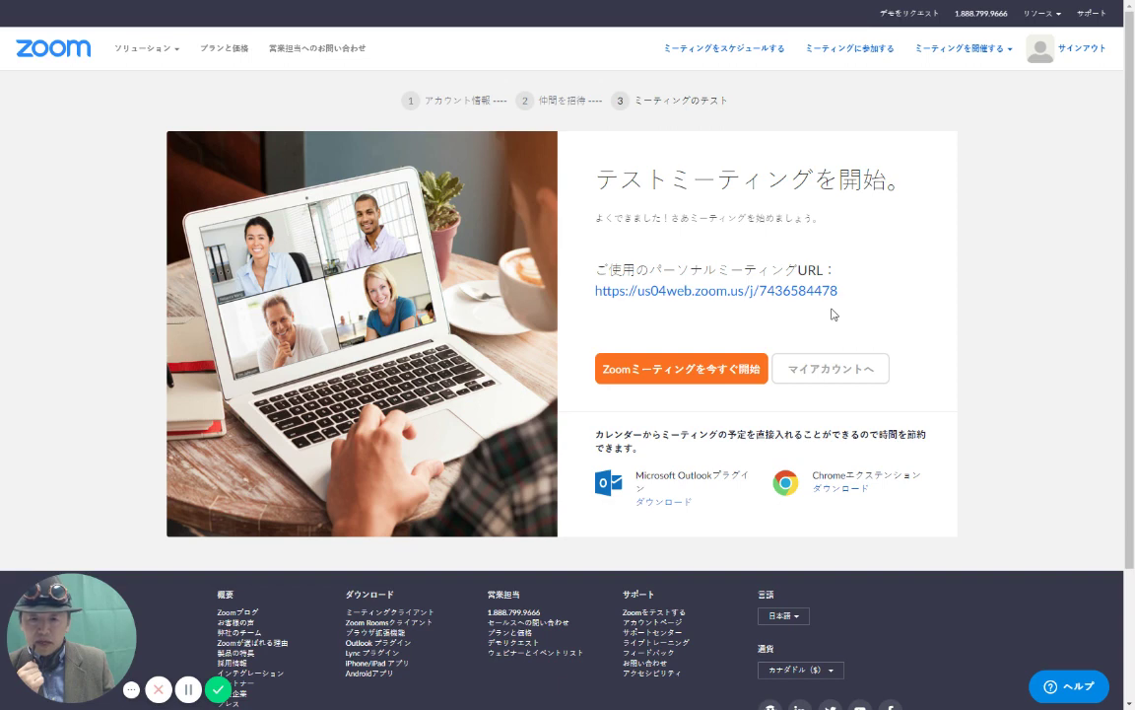
click(674, 370)
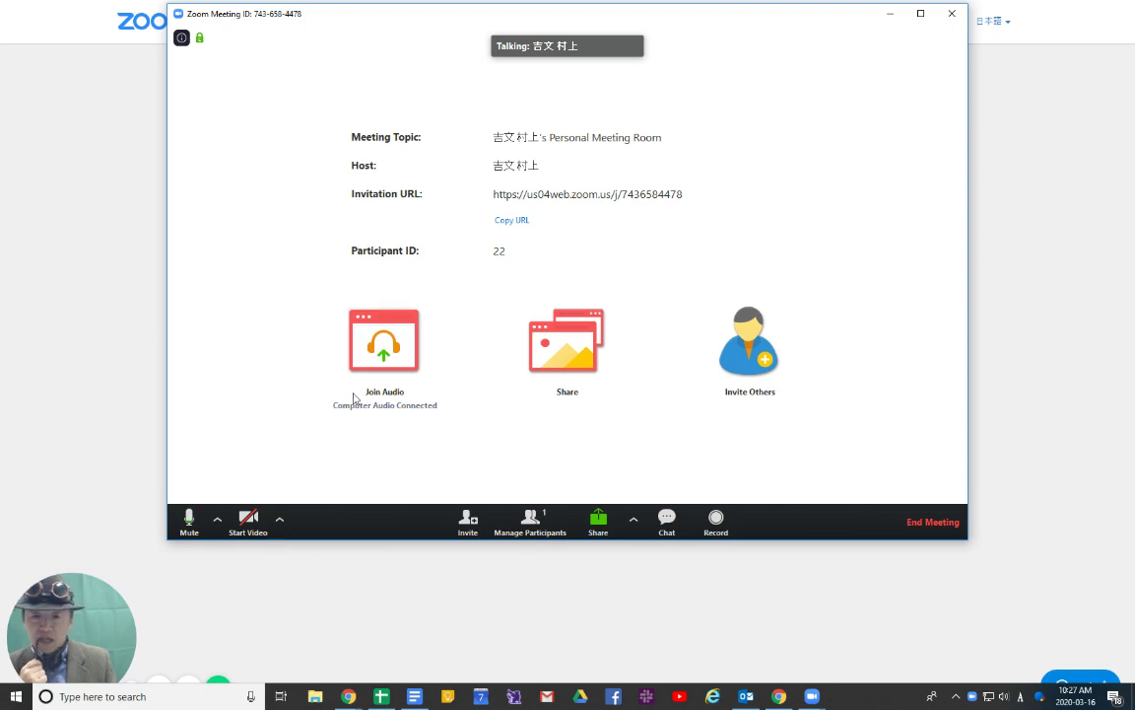
Try sharing Screen 1 in the test meeting, and end the meeting.
click(248, 527)
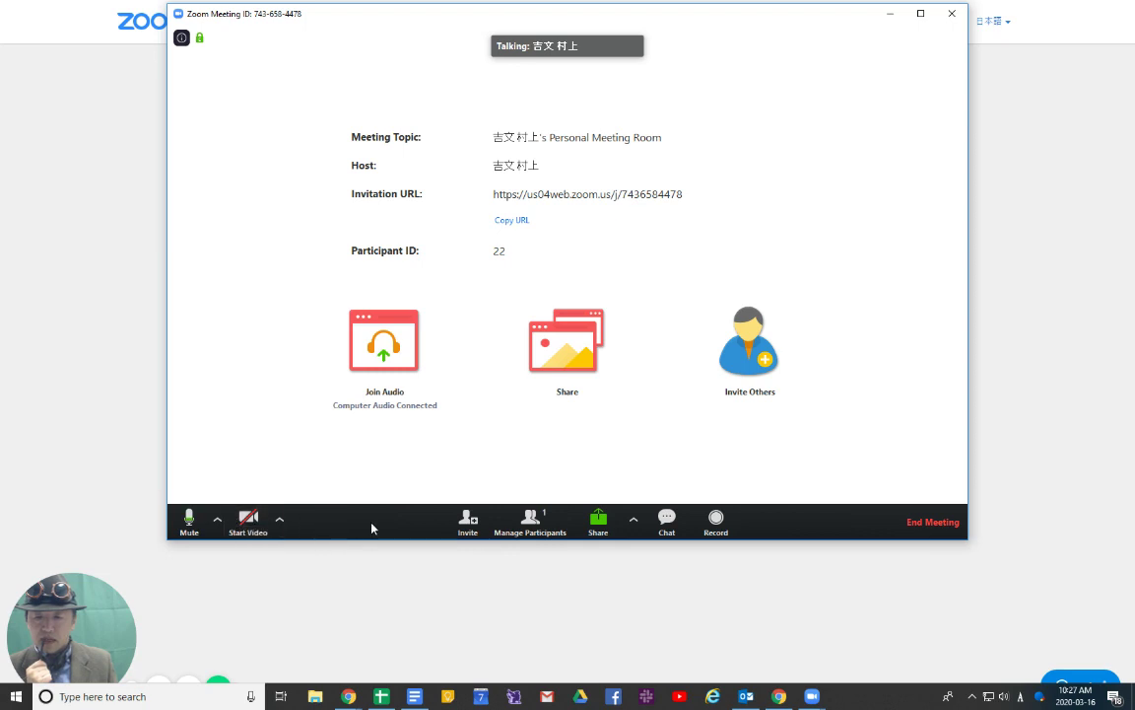
click(597, 519)
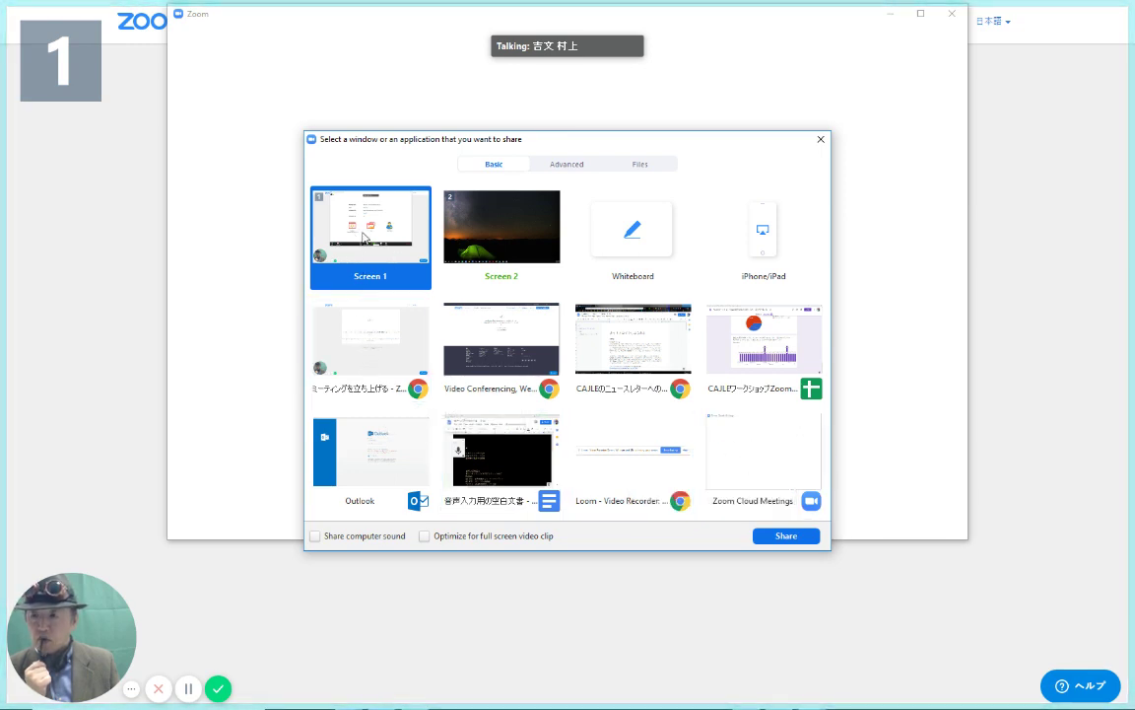
click(786, 535)
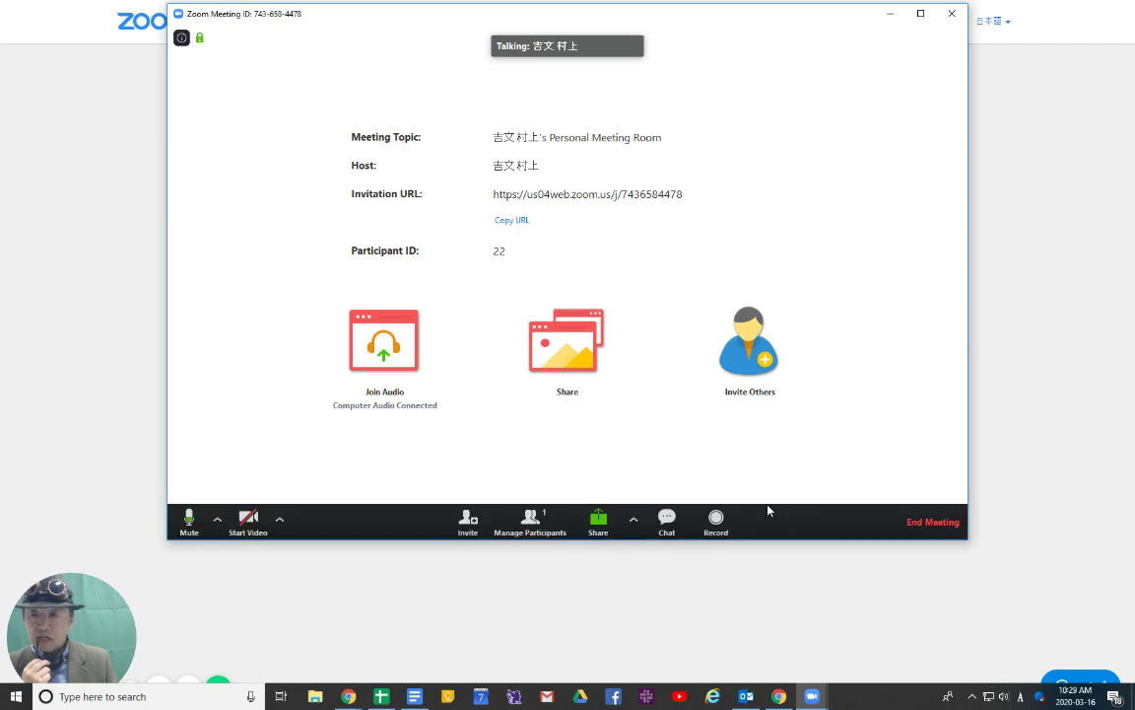
click(919, 525)
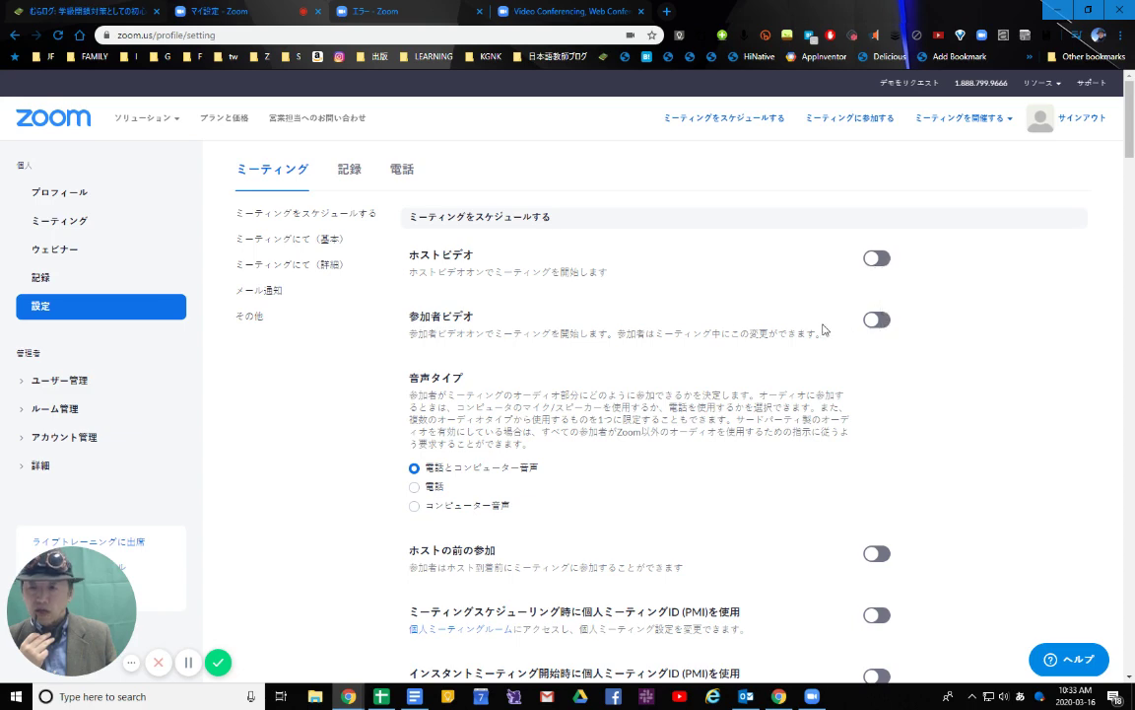
Set the meeting audio type to computer audio only (コンピューター音声) and save the change.
scroll(716, 339, down, 3)
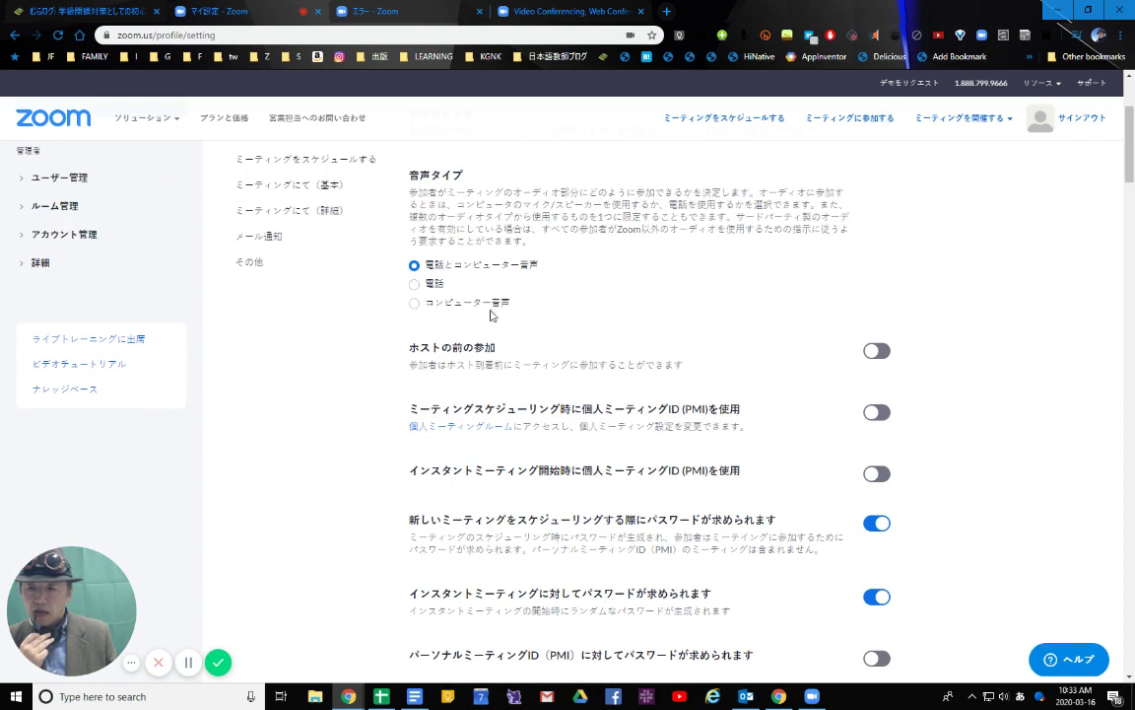
click(414, 305)
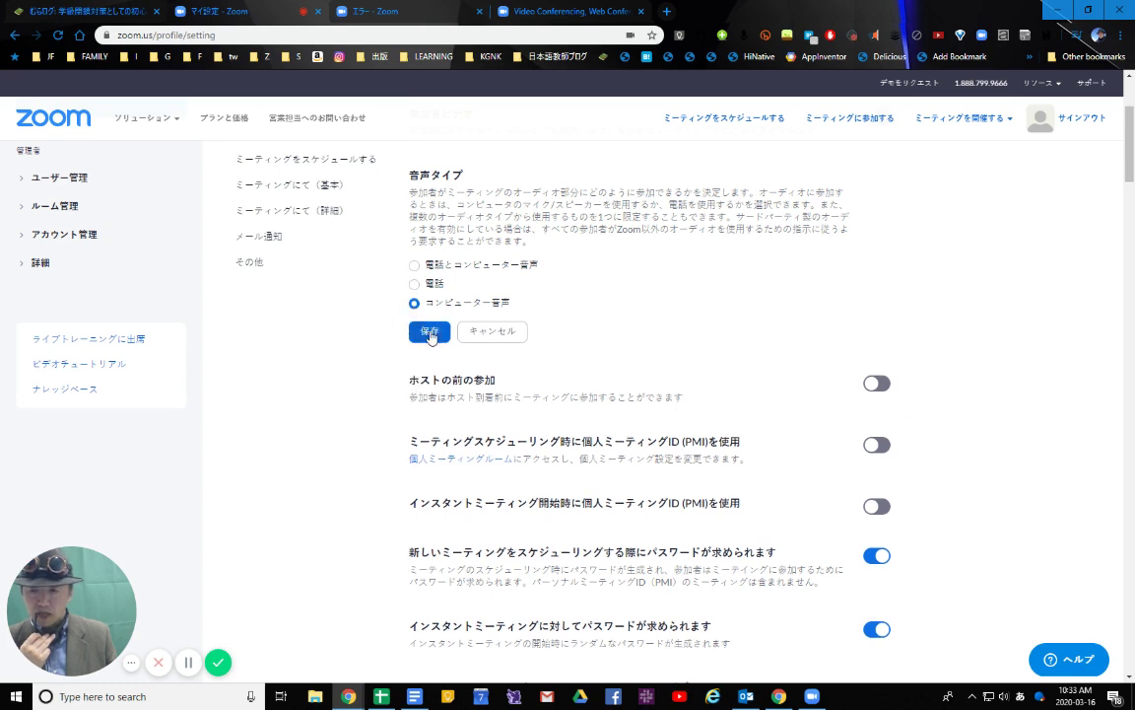
click(422, 331)
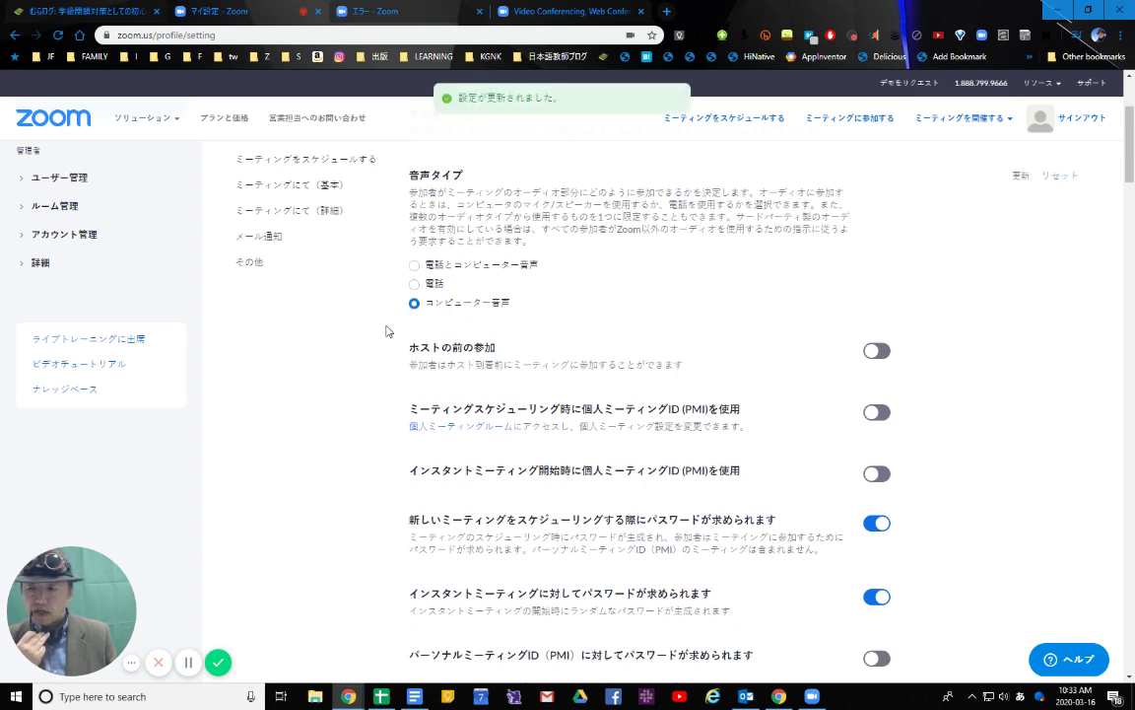
Enable the use of the Personal Meeting ID (PMI) when scheduling meetings.
scroll(387, 331, down, 1)
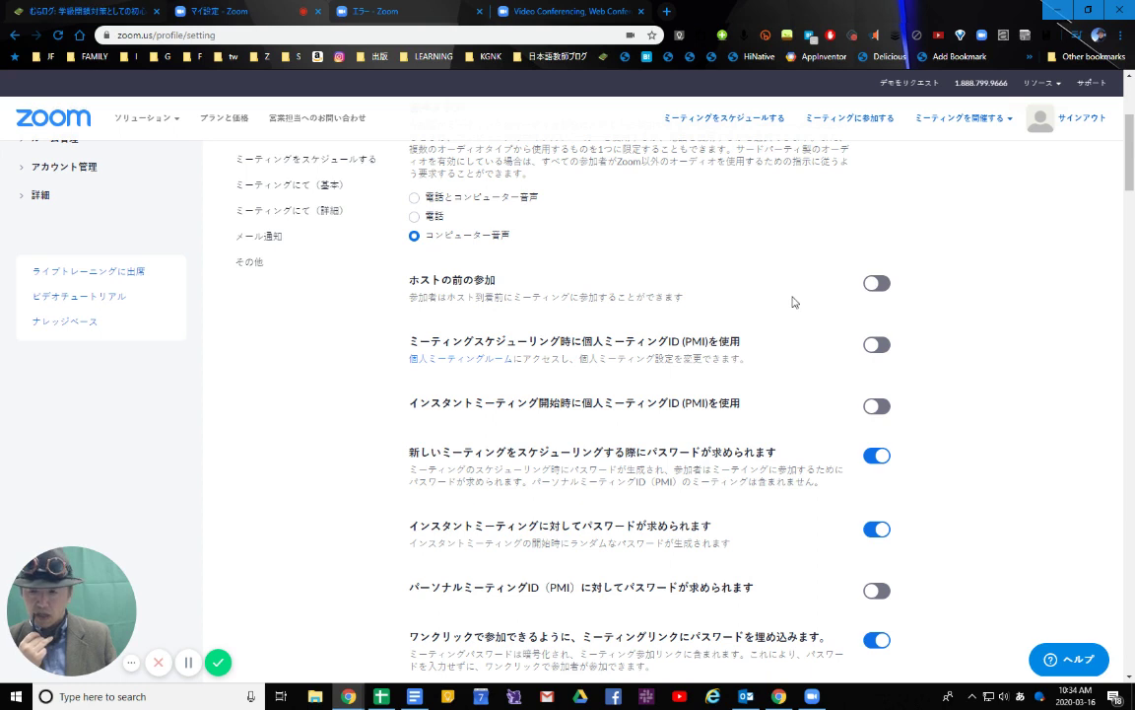
scroll(793, 298, down, 1)
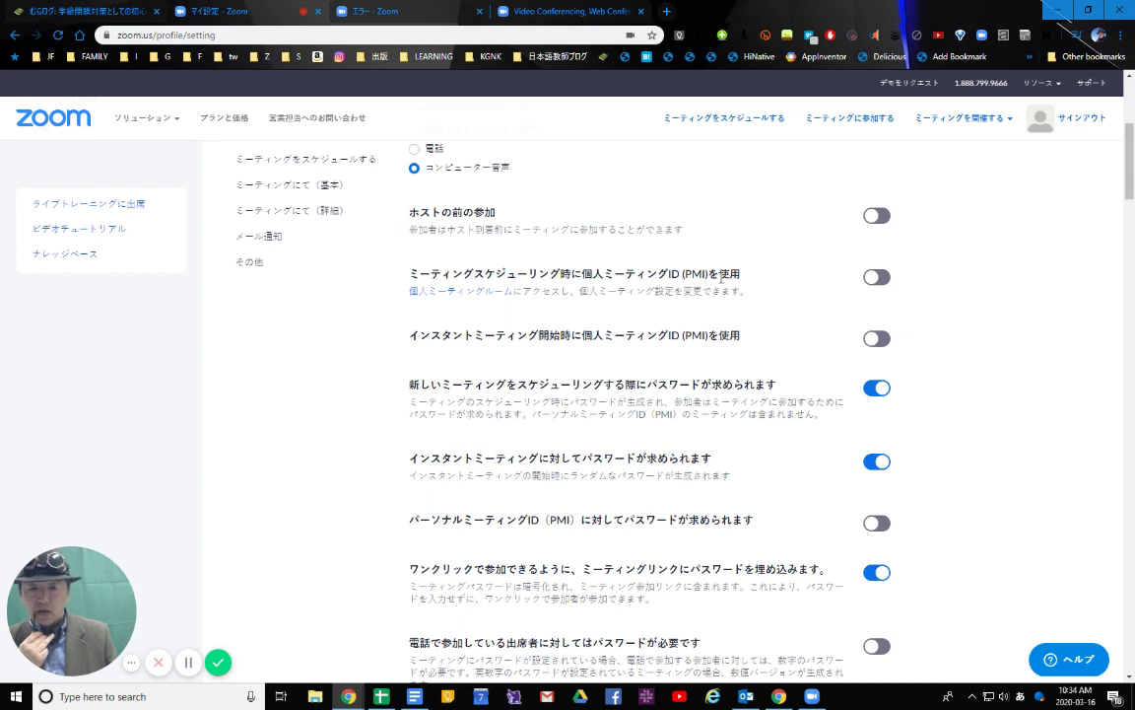
click(884, 280)
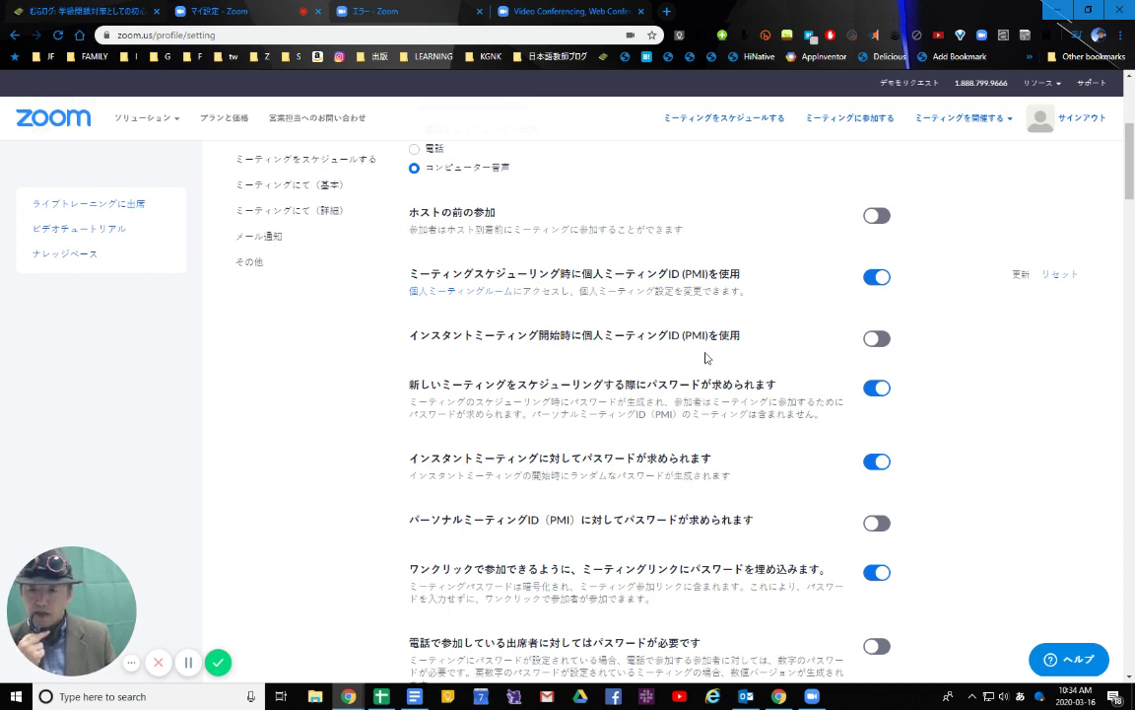
Enable the use of the Personal Meeting ID (PMI) when starting instant meetings, accepting the effect on dependent settings.
scroll(710, 340, down, 1)
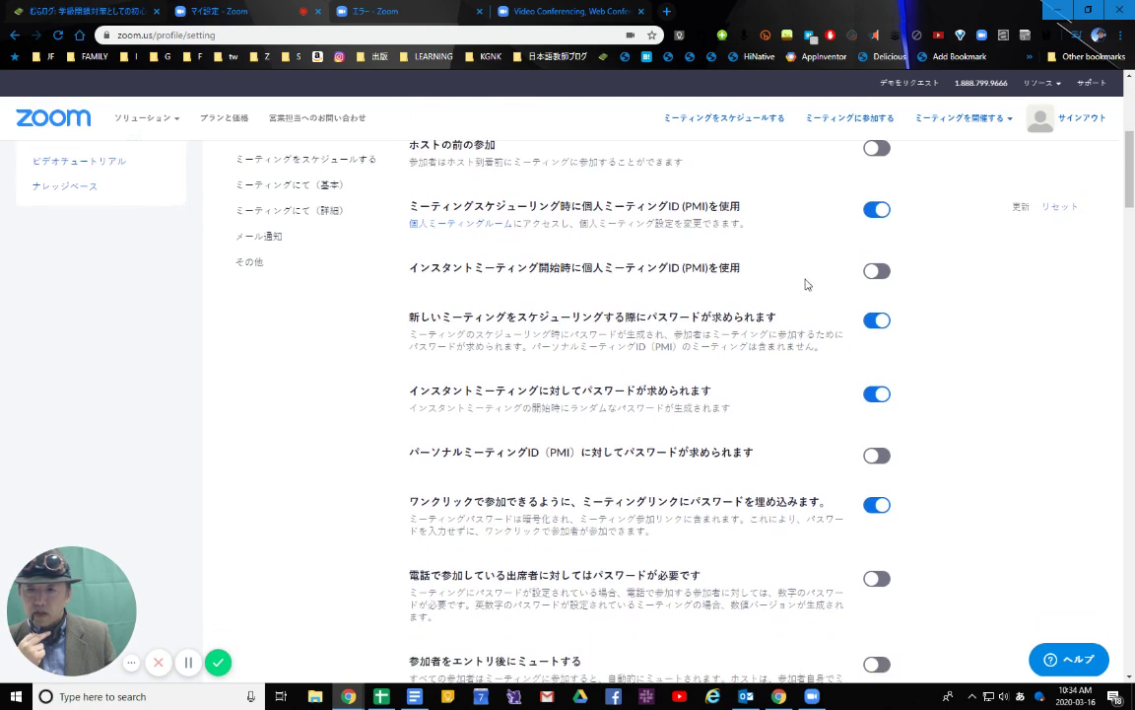
click(877, 272)
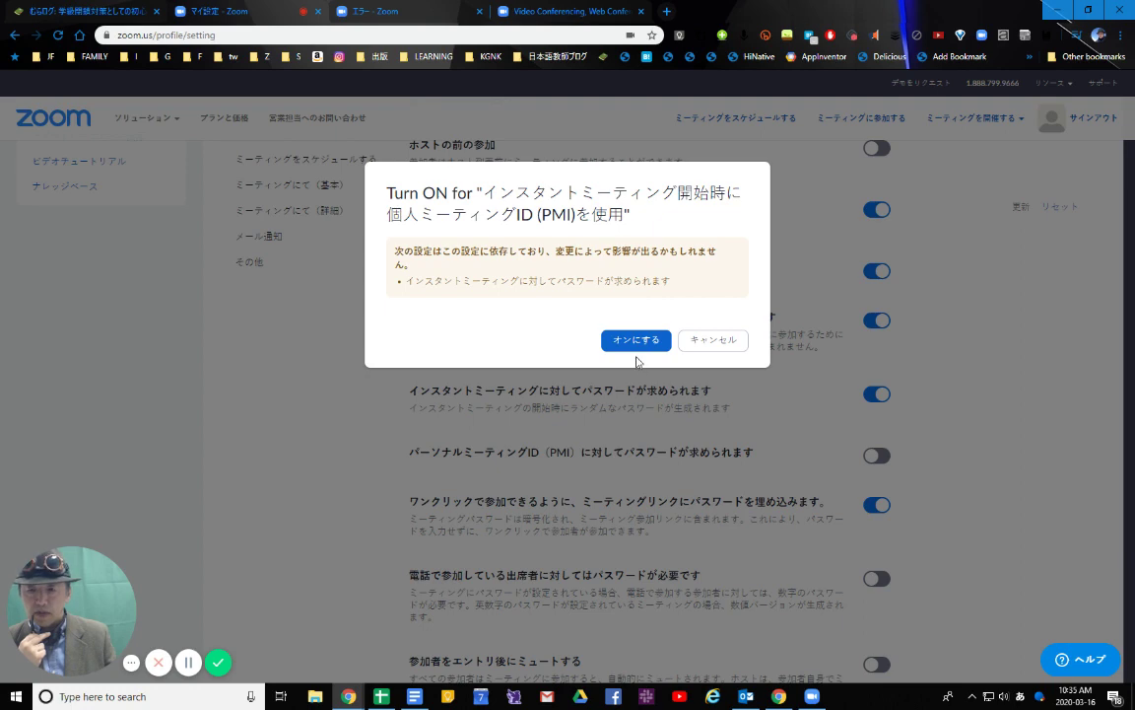
click(638, 342)
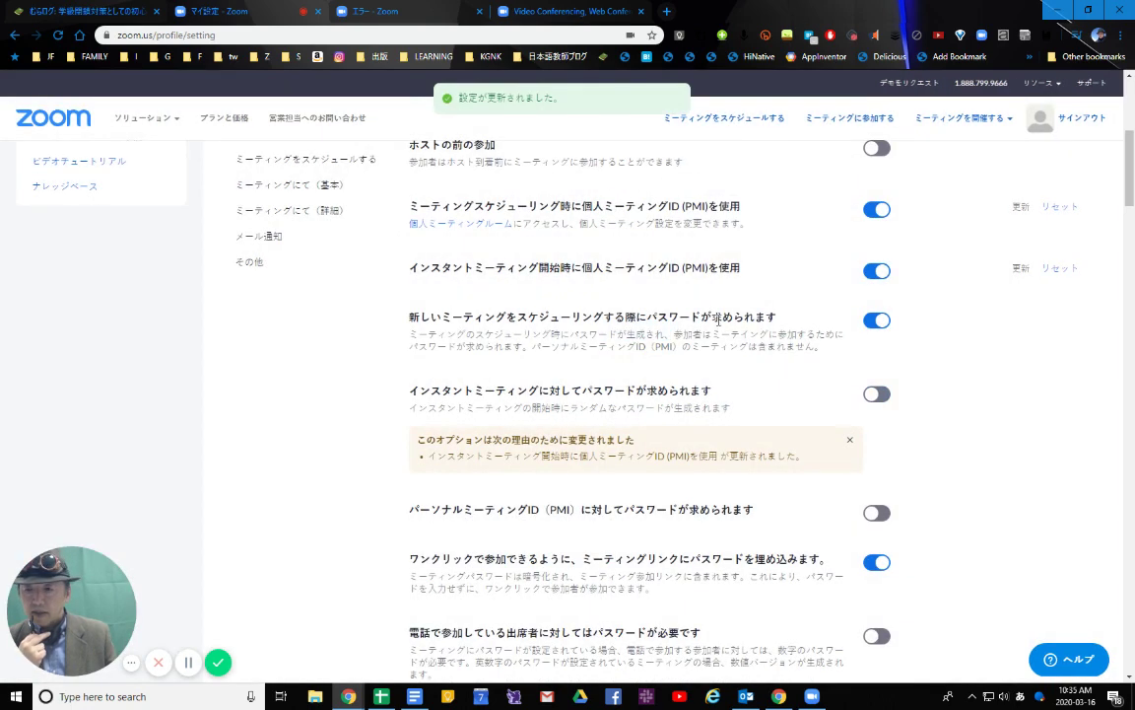
Enable the upcoming meeting reminder (次回のミーティングのリマインダー機能付き) in the scheduling settings.
scroll(798, 418, down, 3)
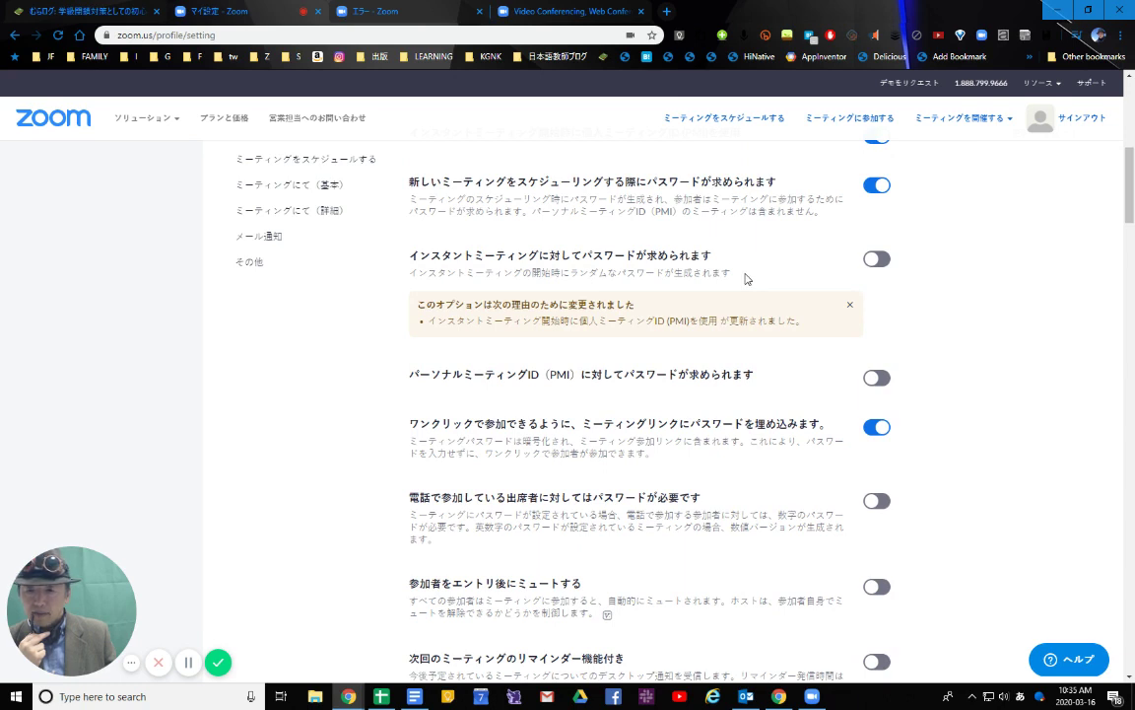
scroll(746, 279, up, 2)
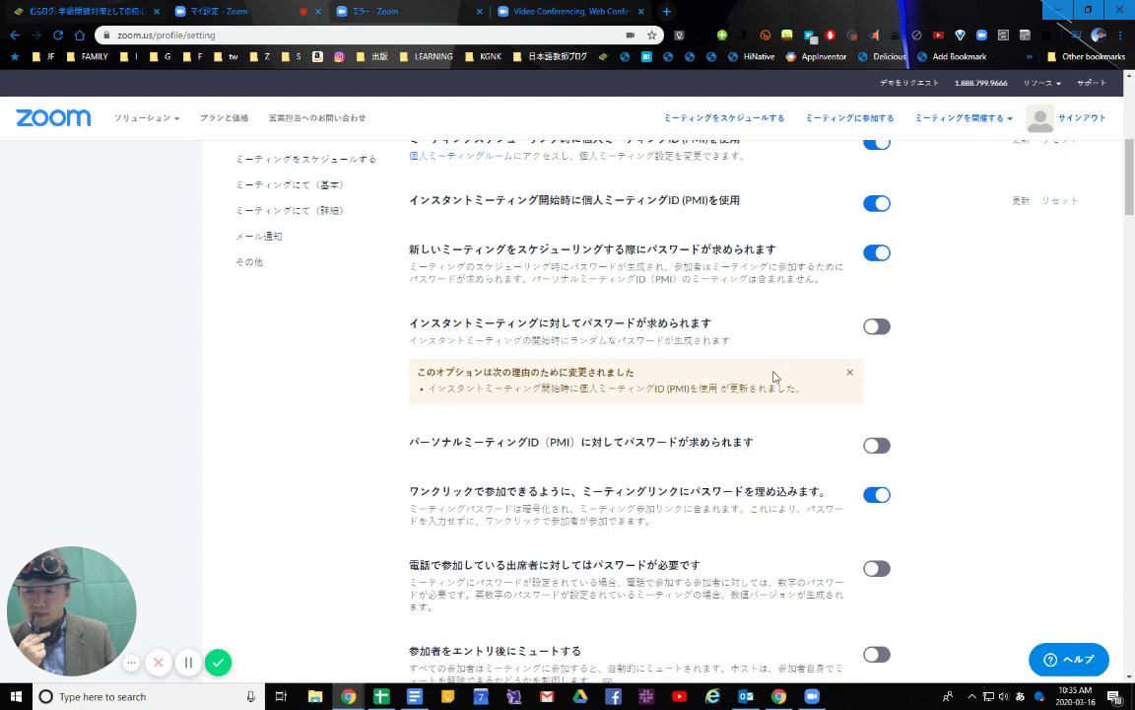
scroll(774, 376, down, 4)
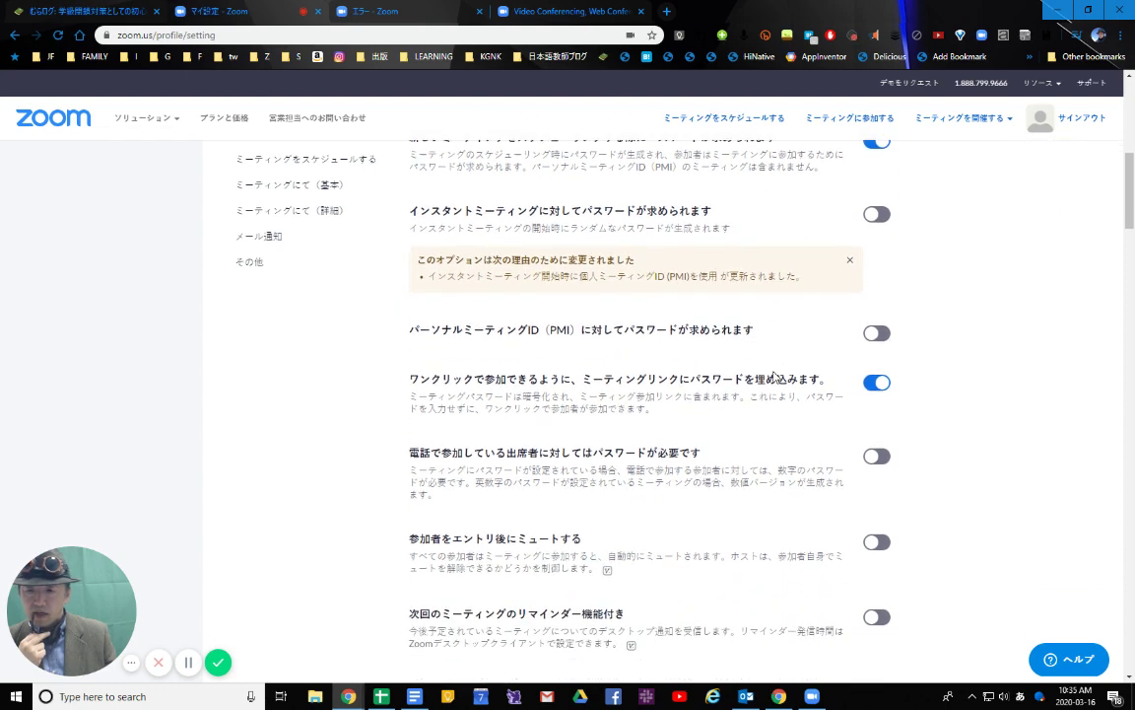
scroll(775, 374, down, 2)
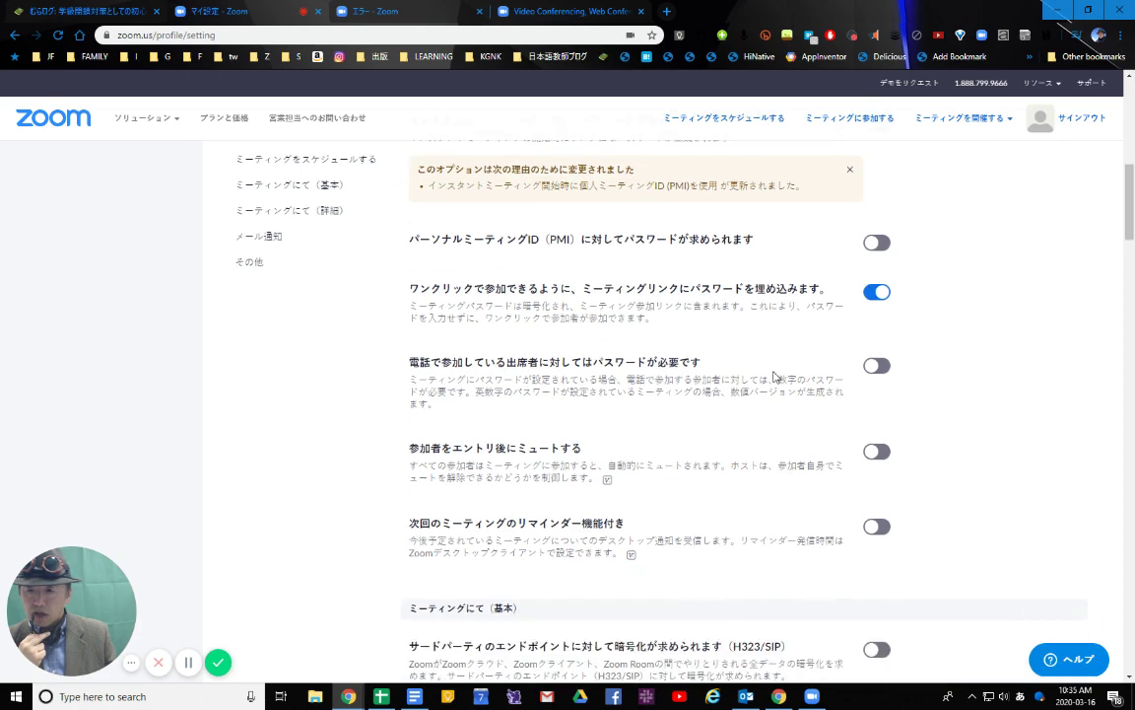
scroll(773, 375, down, 2)
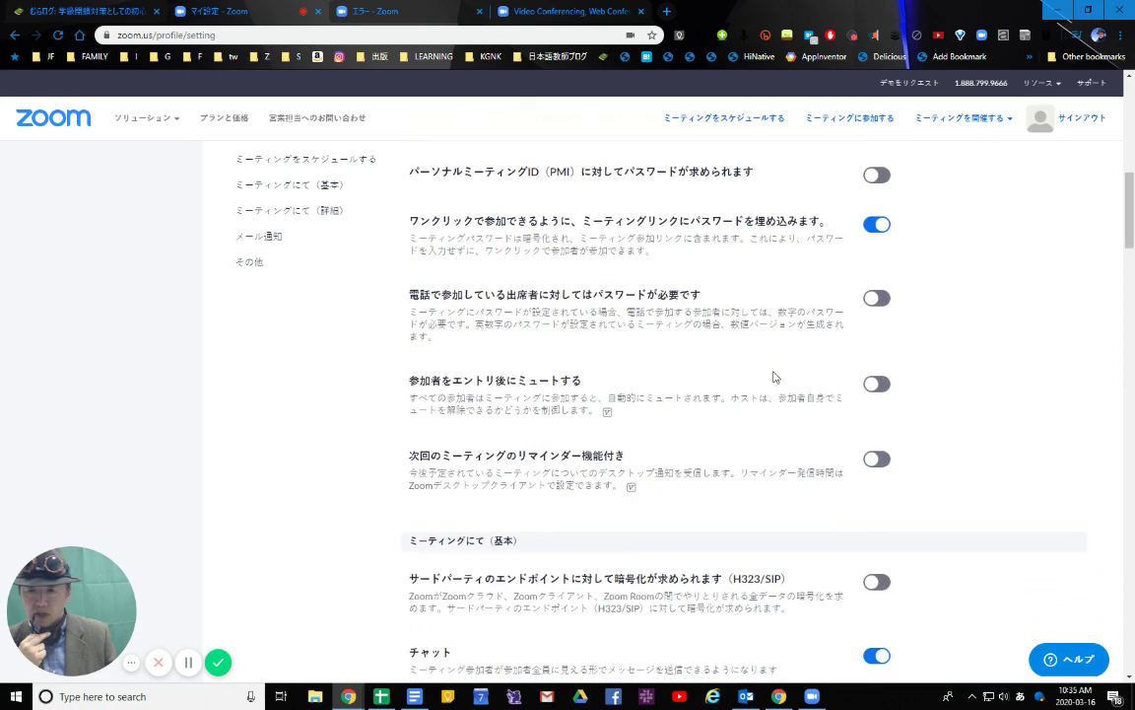
scroll(773, 375, down, 2)
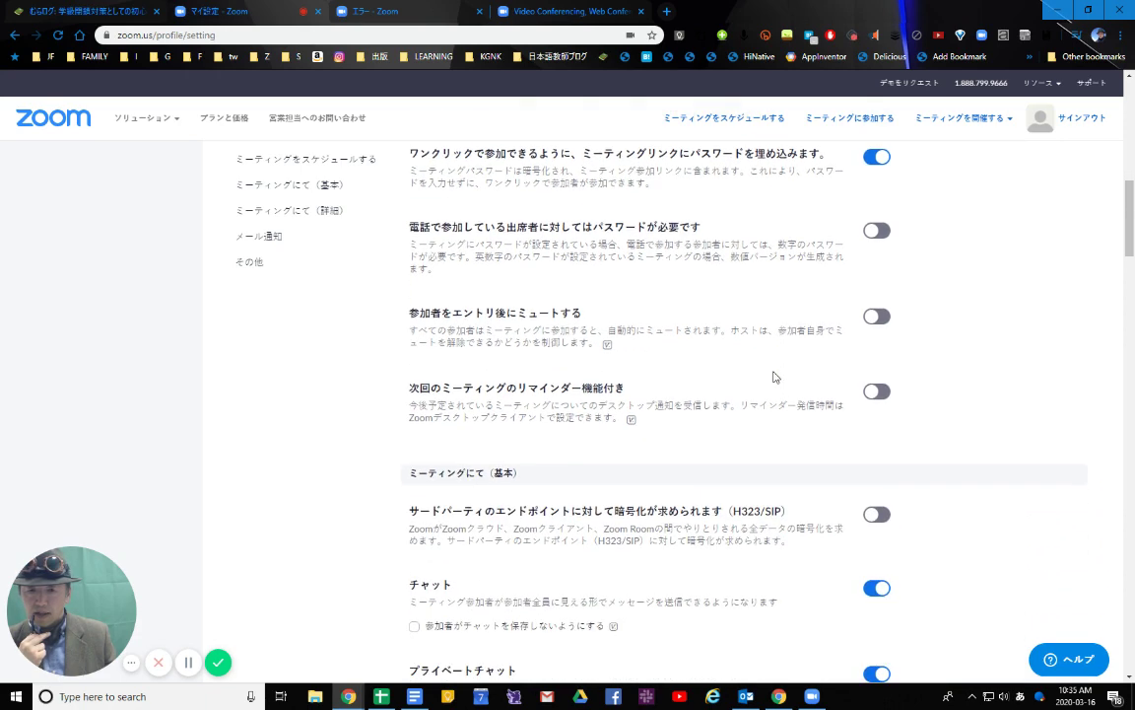
scroll(773, 376, down, 2)
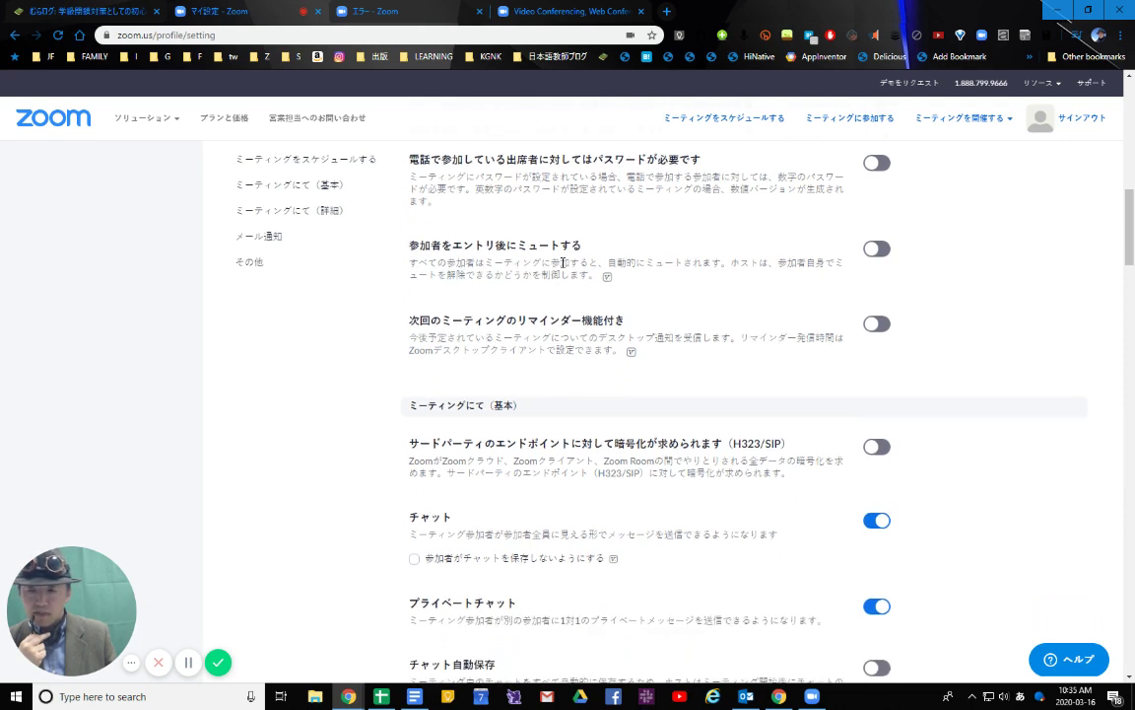
scroll(563, 266, down, 2)
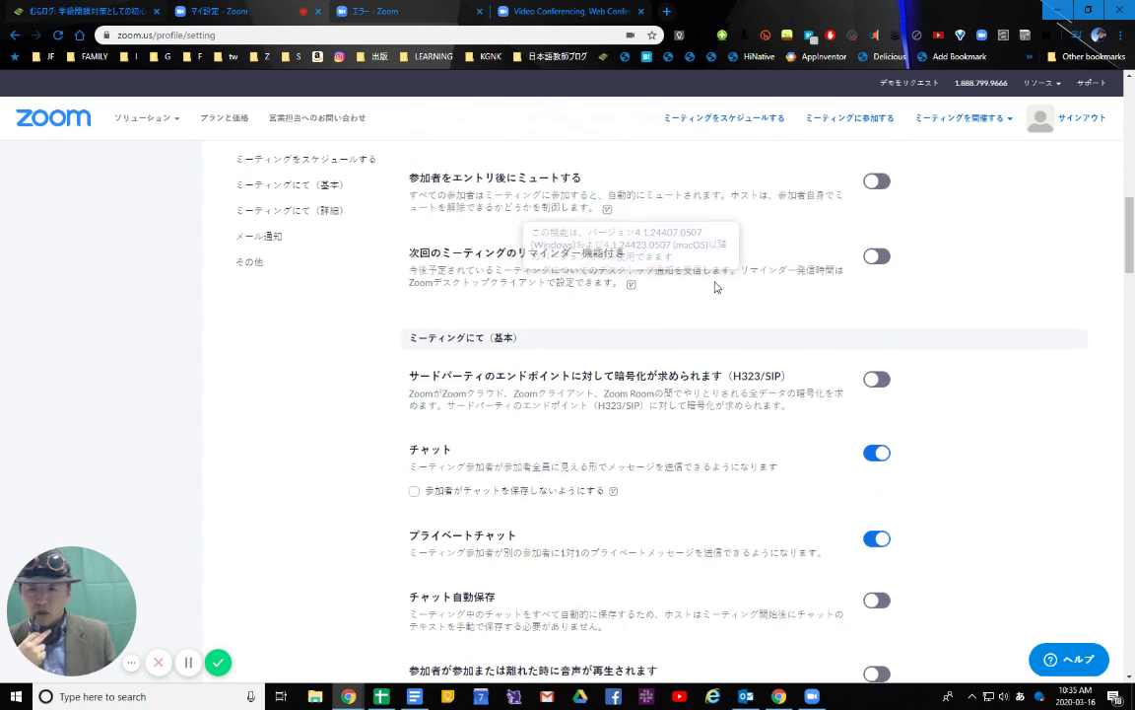
click(884, 263)
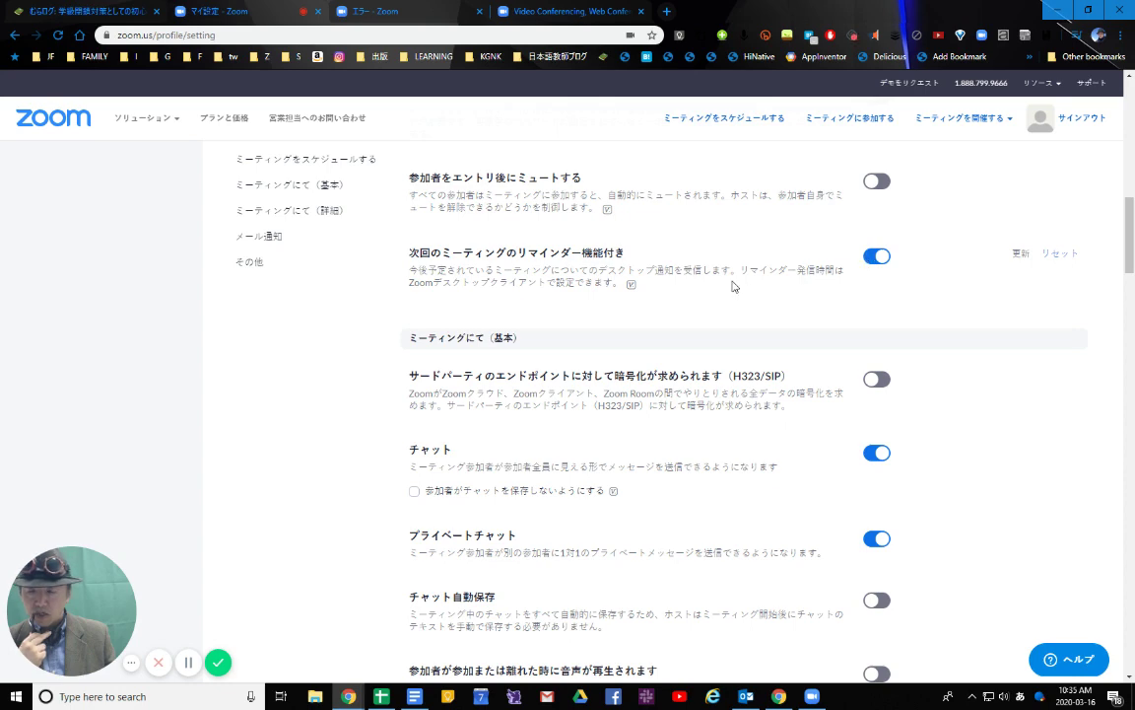
Review the basic in-meeting settings, including chat, private chat, chat auto-save and file transfer.
scroll(732, 286, down, 2)
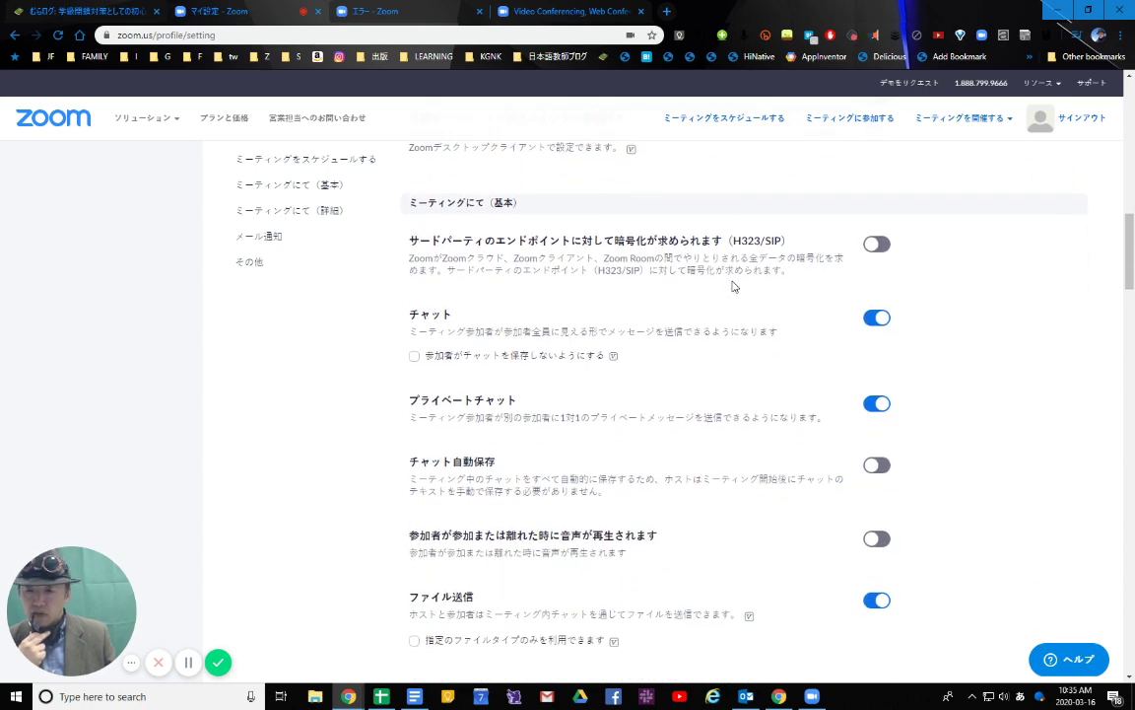
scroll(732, 286, down, 1)
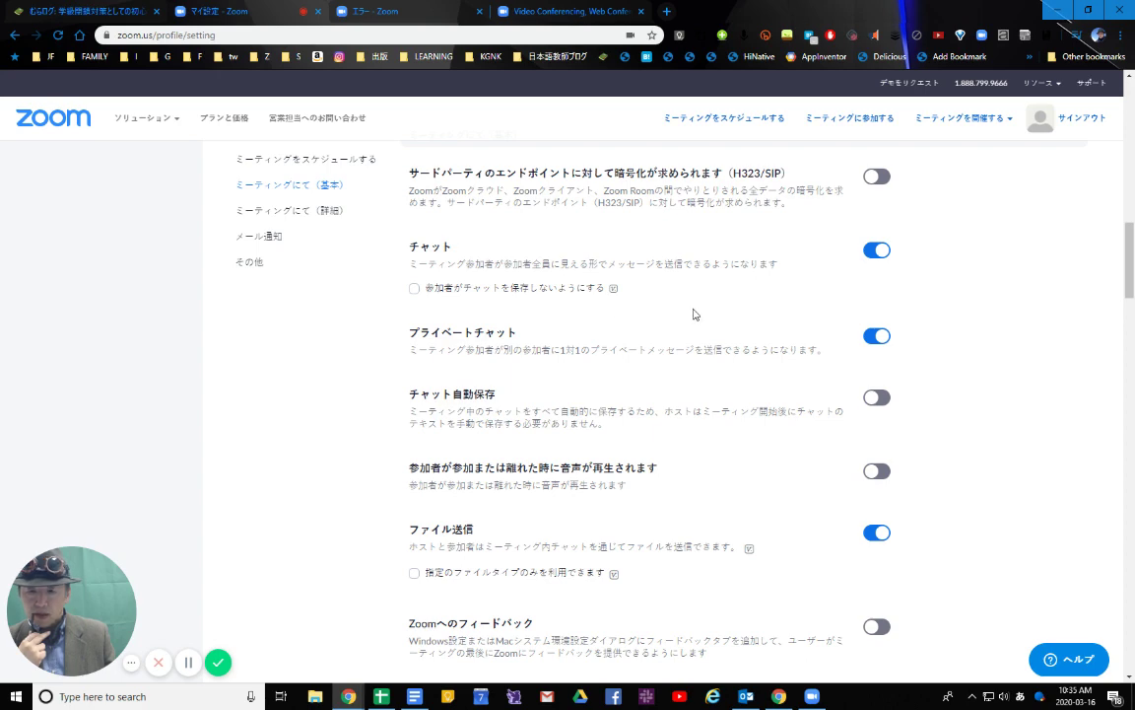
scroll(693, 314, down, 1)
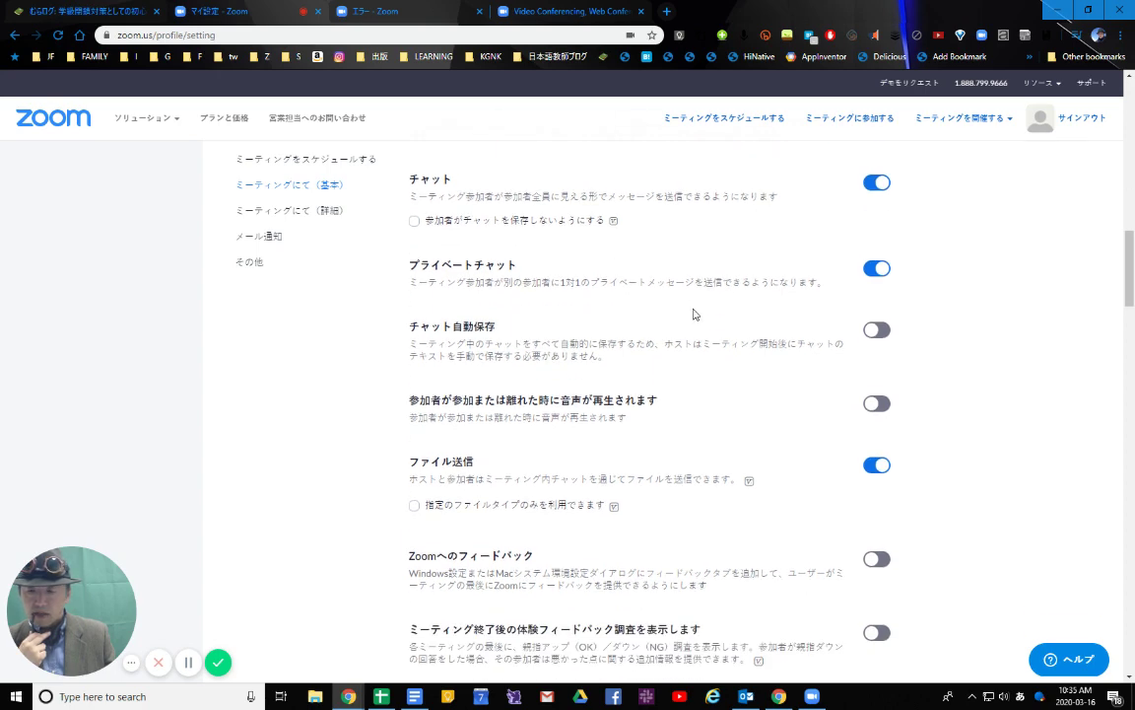
scroll(690, 311, down, 1)
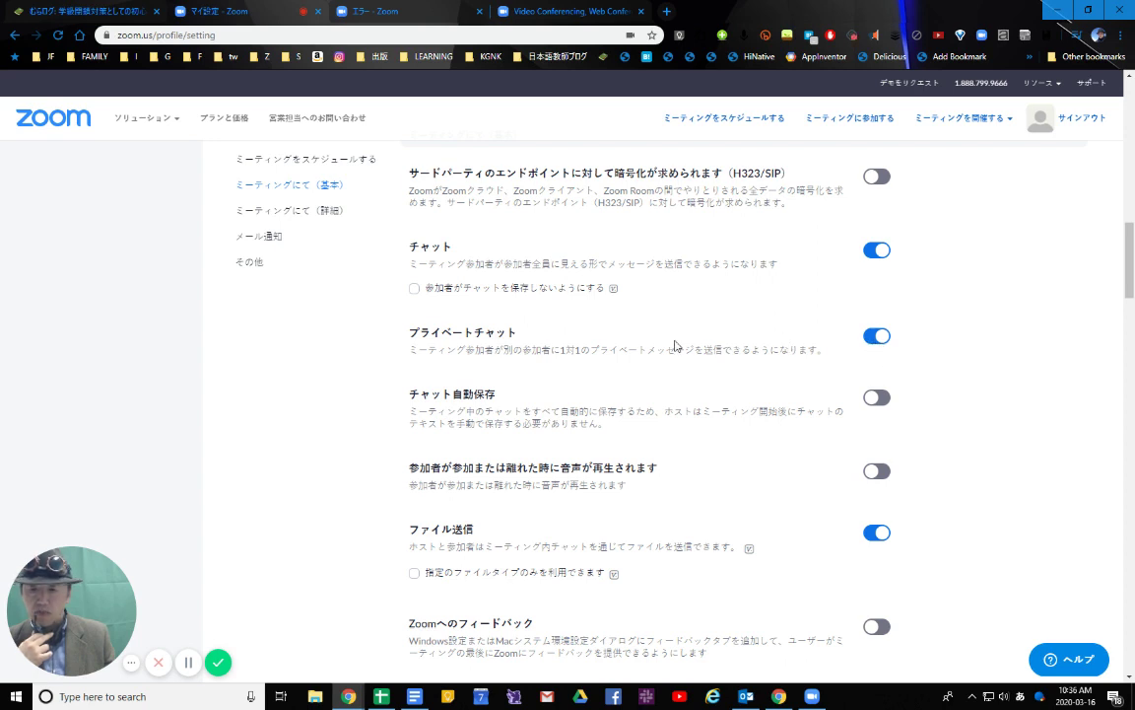
scroll(675, 345, down, 3)
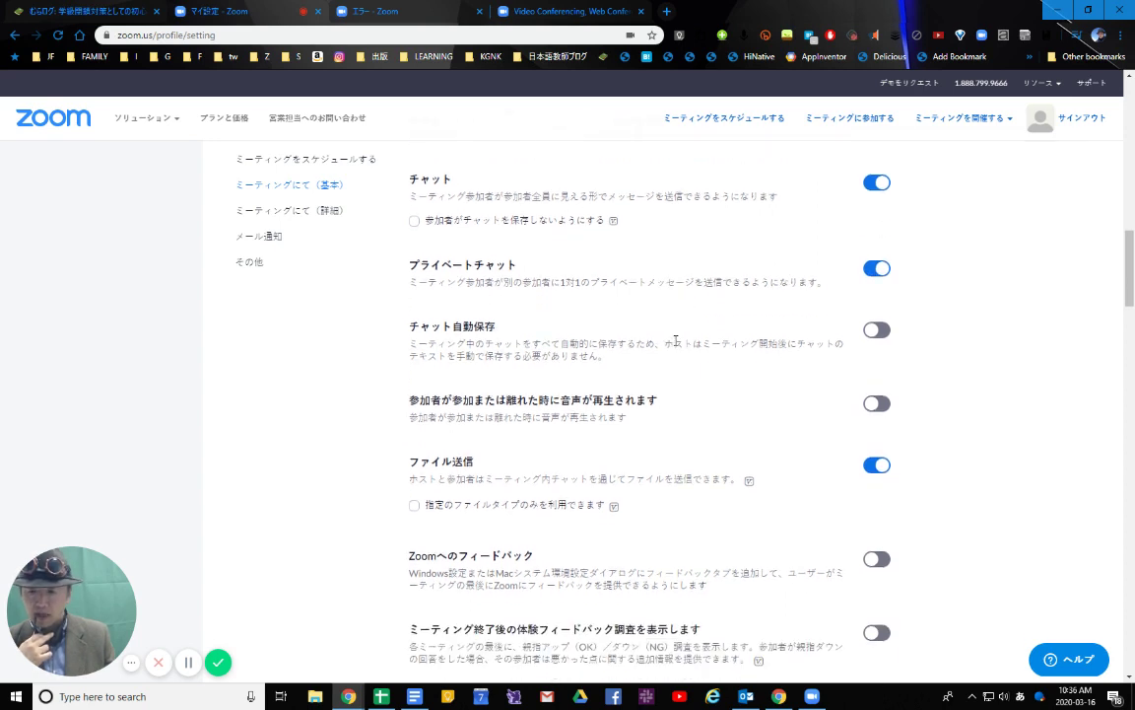
scroll(675, 345, down, 3)
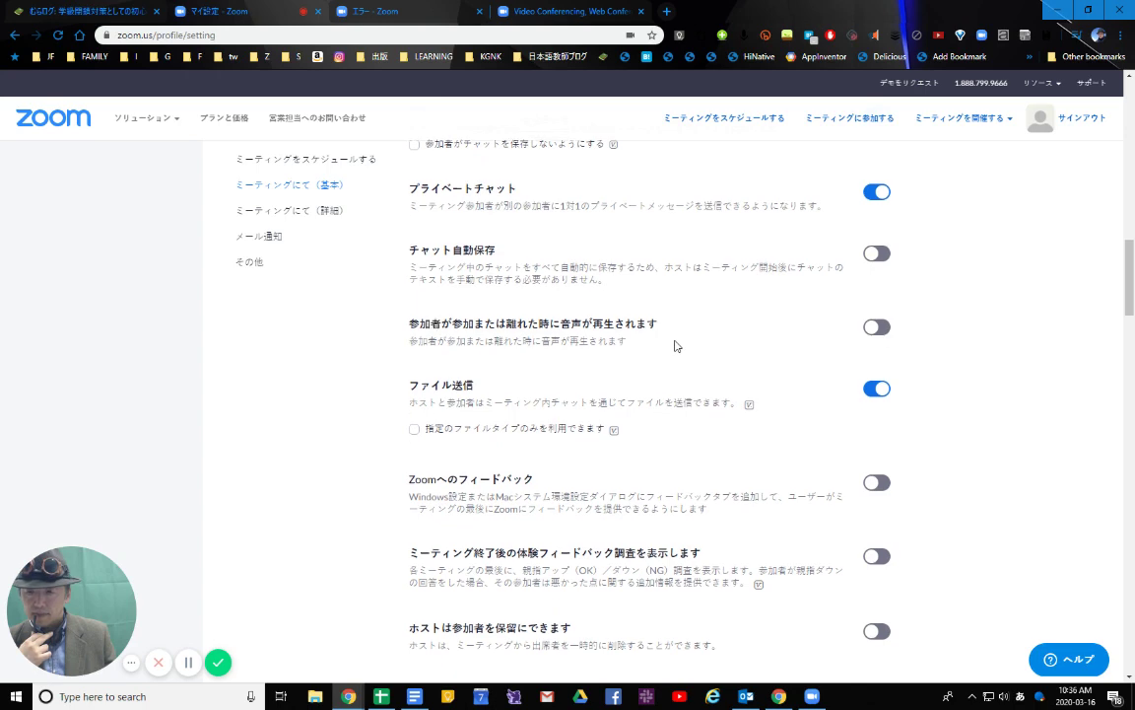